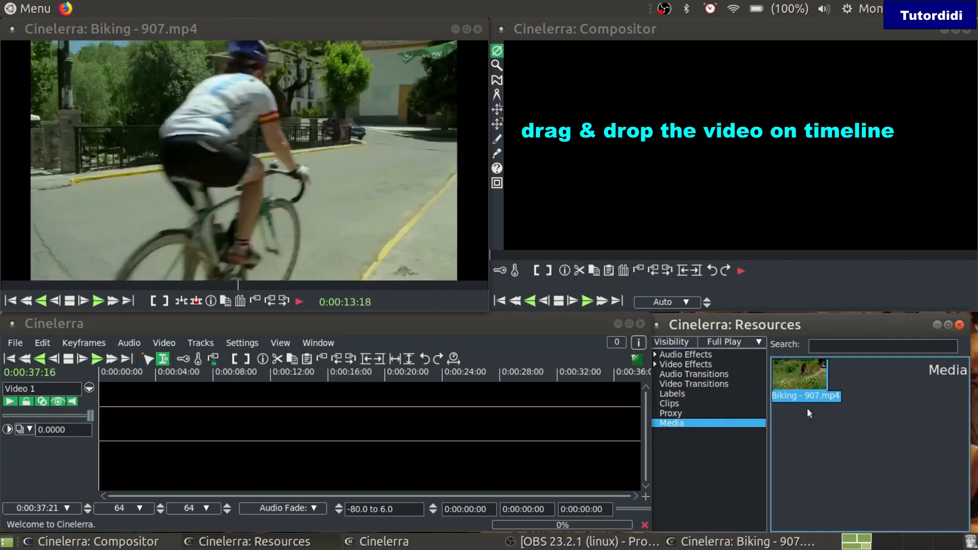
Drag Biking - 907.mp4 from the Media folder onto the Video 1 track
drag(796, 375, 100, 406)
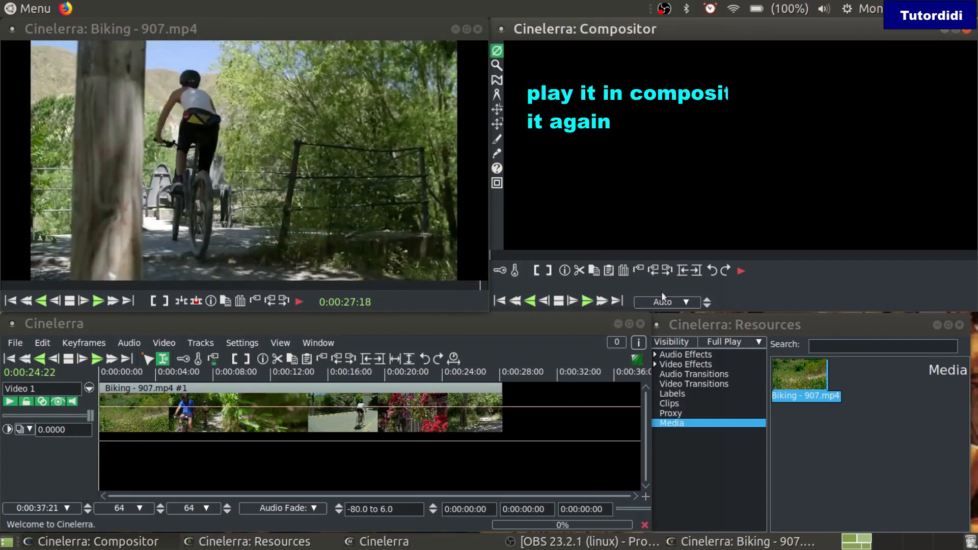
Play the Biking clip in the Compositor and park the playhead at 0:00:18:05
click(602, 302)
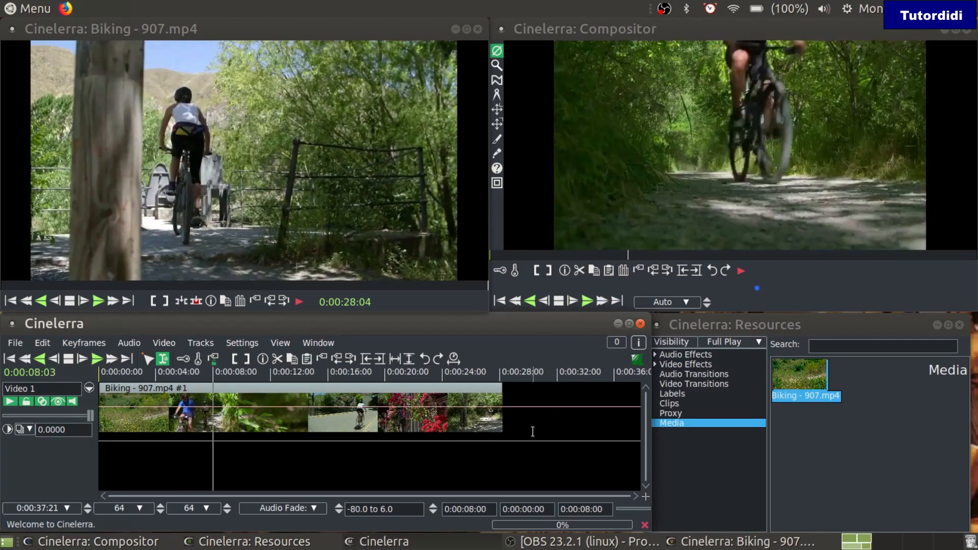
click(359, 375)
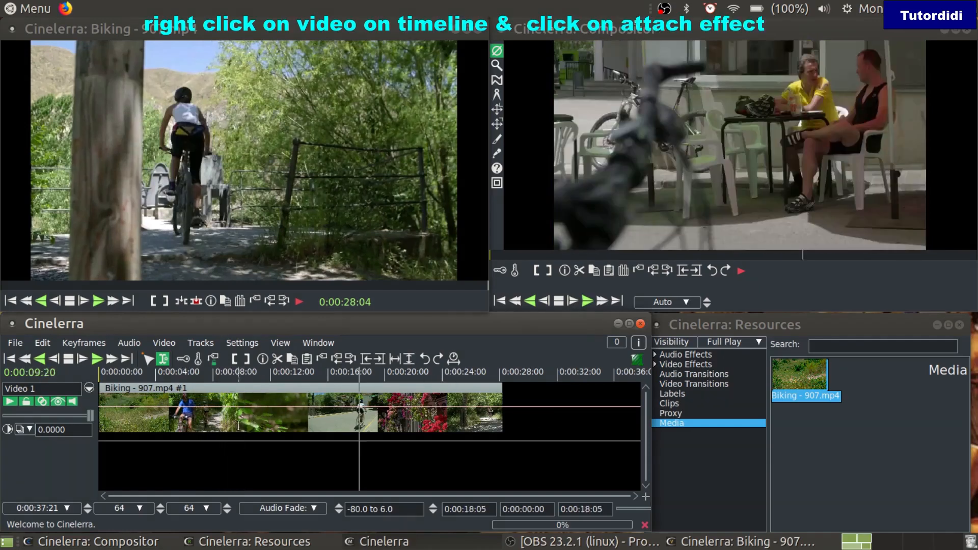
Attach AgingTV to the Video 1 track from the Attach Effect plugin list
right_click(171, 402)
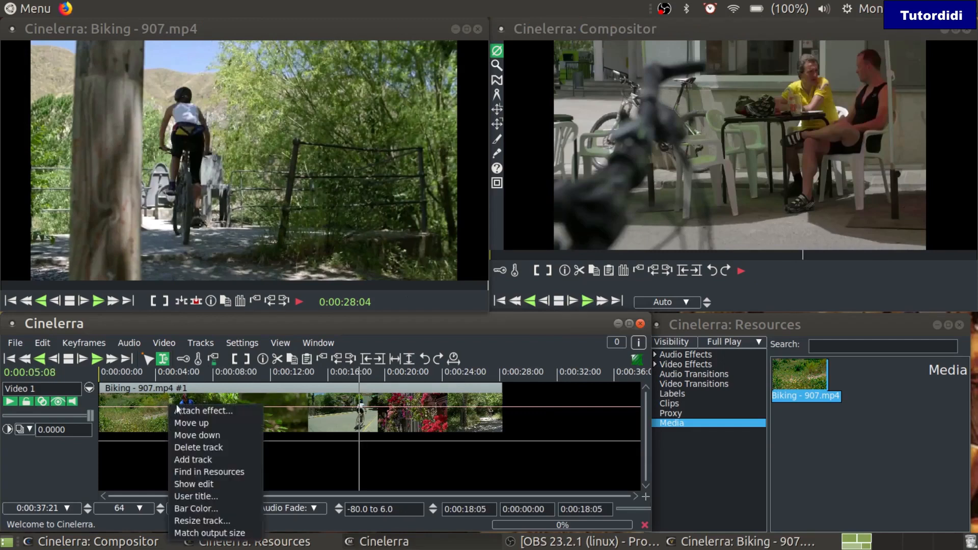
click(203, 412)
click(100, 304)
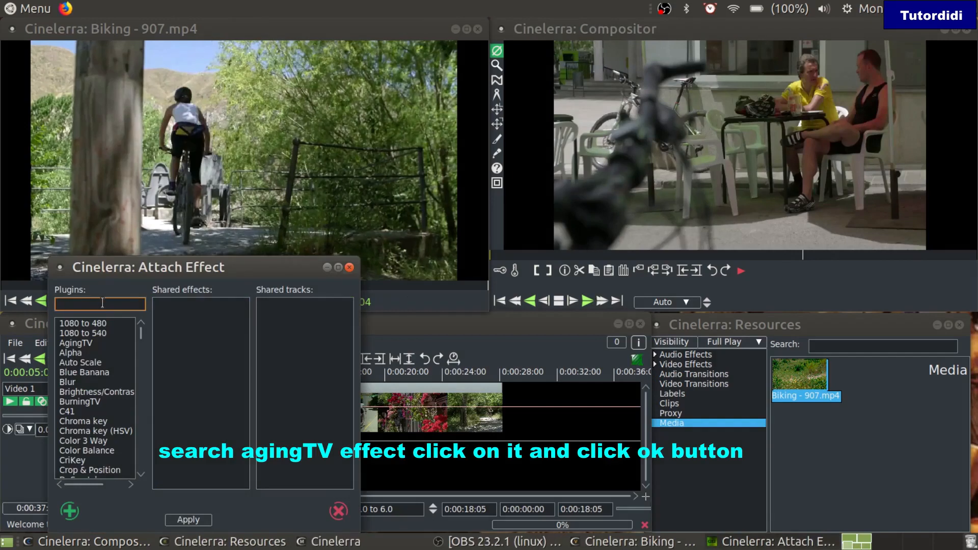
text(a)
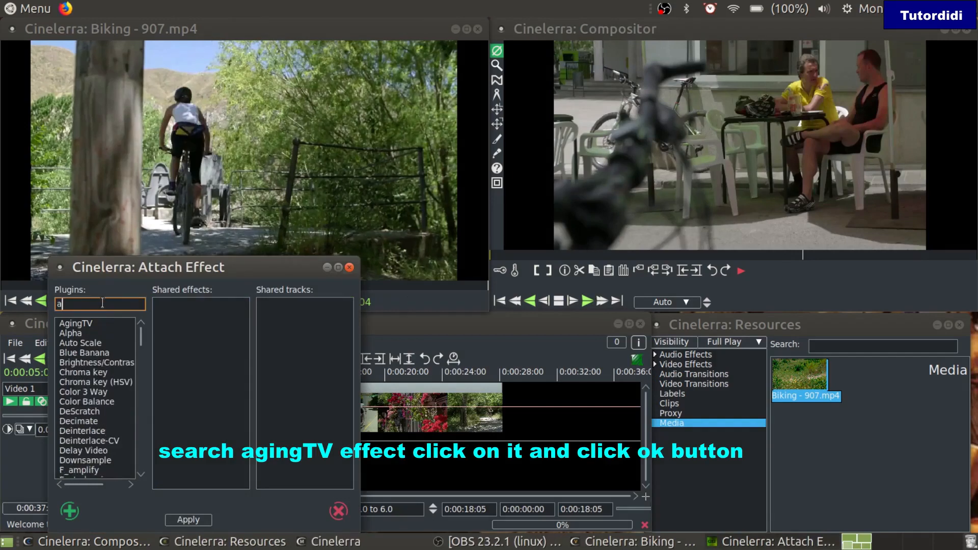
text(g)
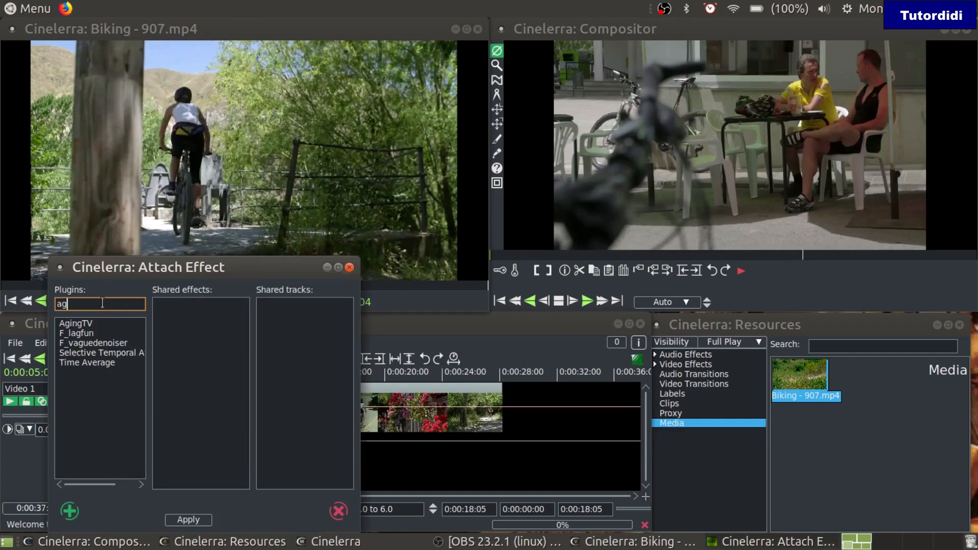
key(BackSpace)
key(BackSpace)
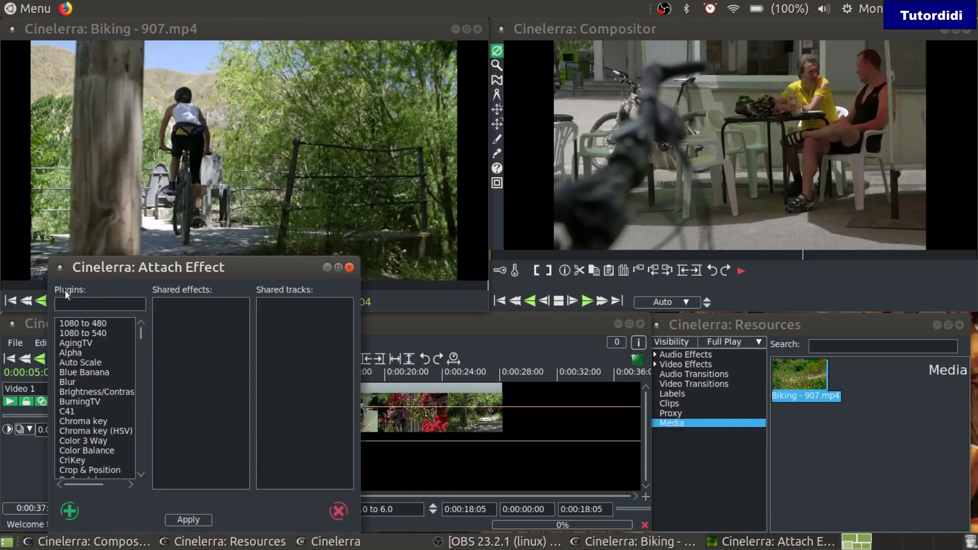
click(85, 345)
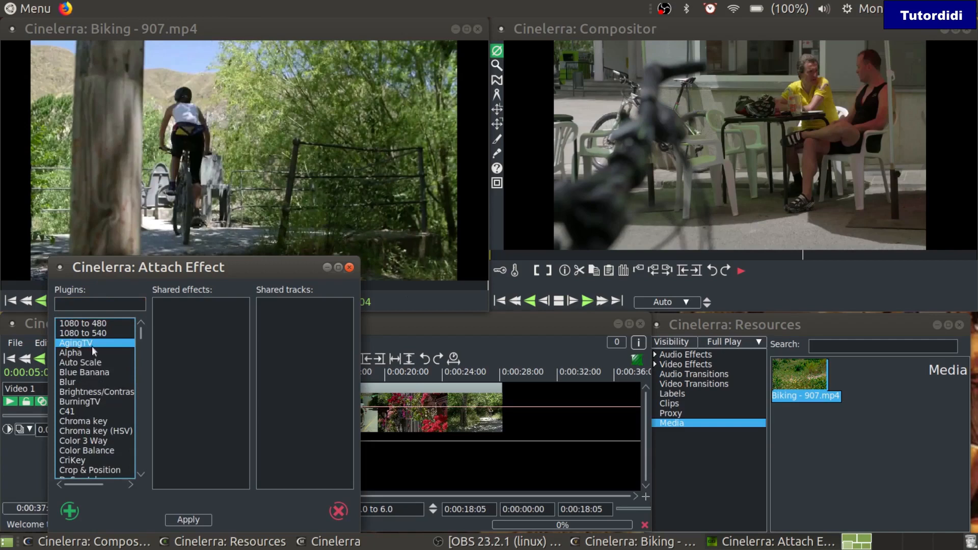
click(90, 352)
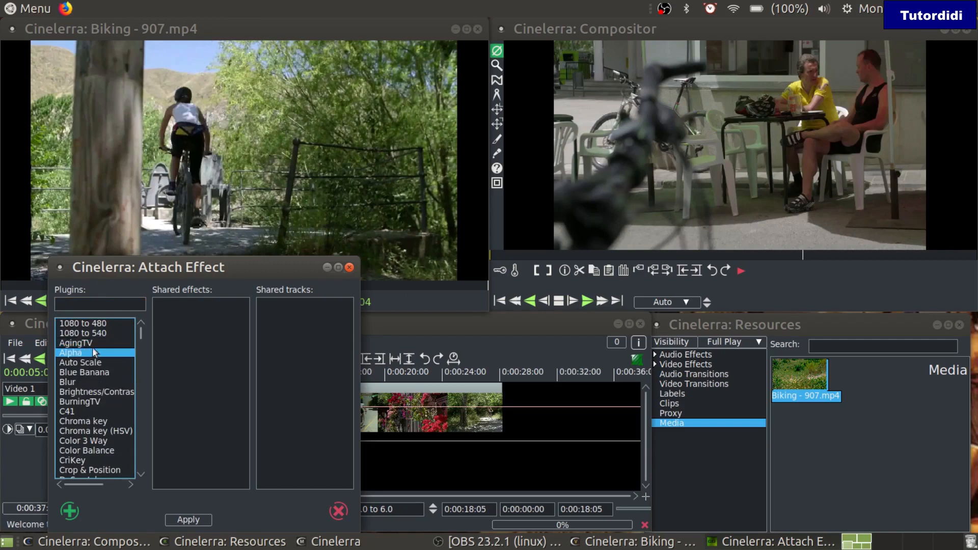
click(96, 348)
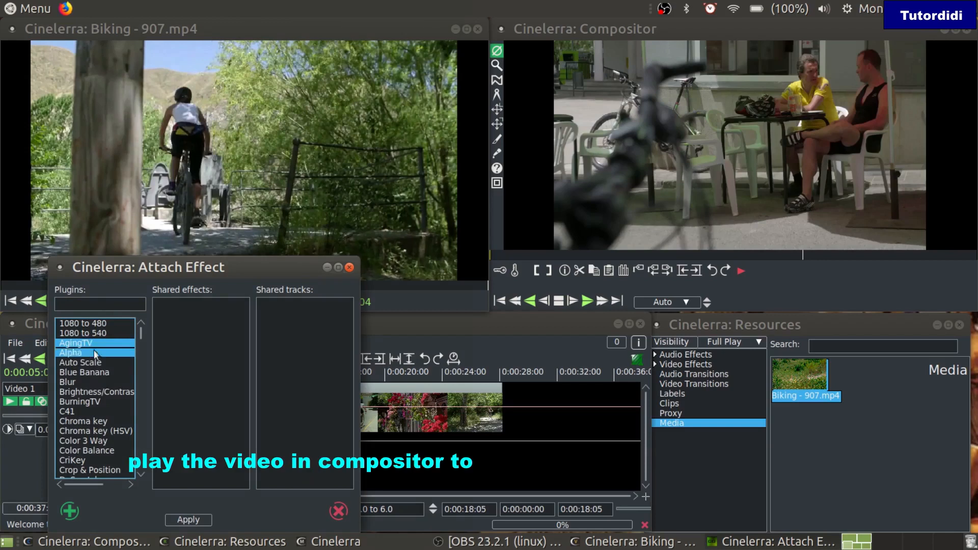
click(70, 509)
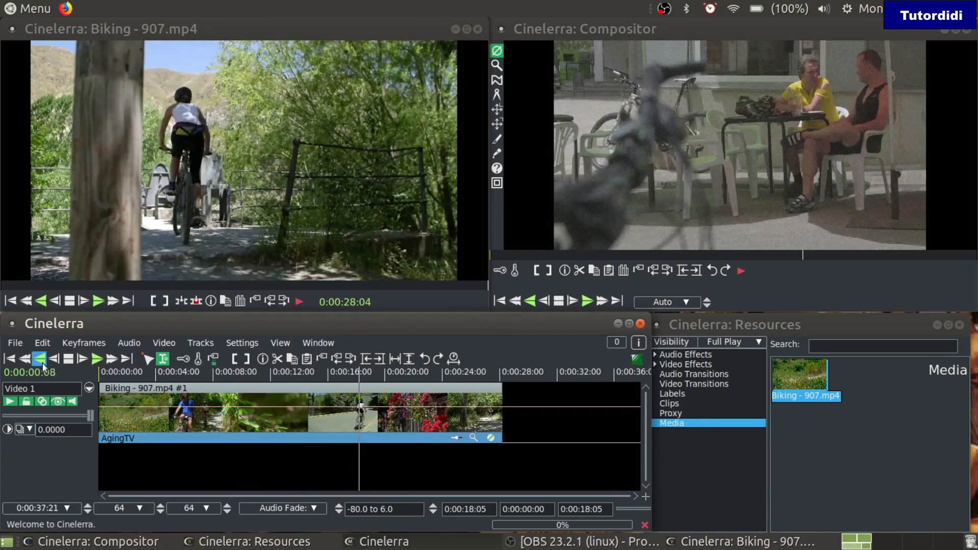
Play the AgingTV result from the start in fullscreen, then switch AgingTV off
click(9, 360)
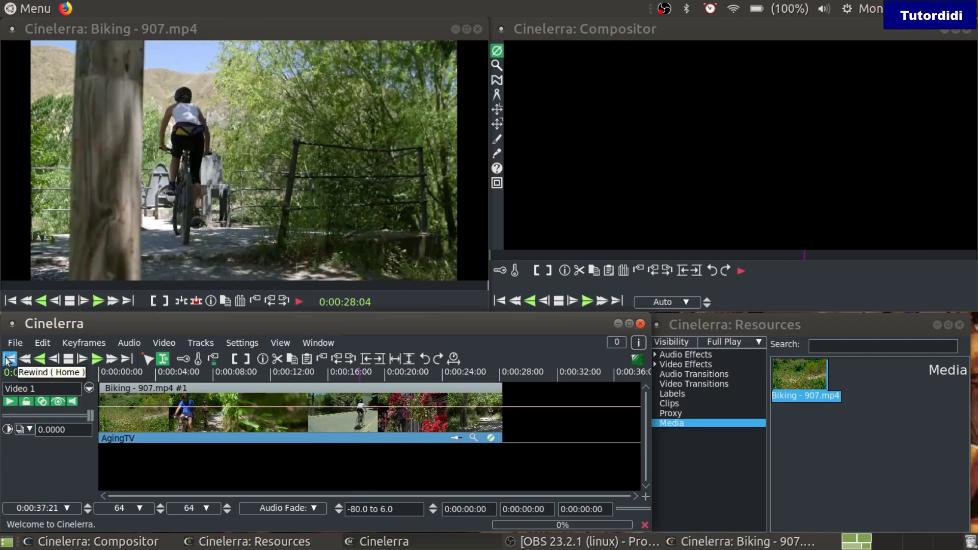
click(587, 301)
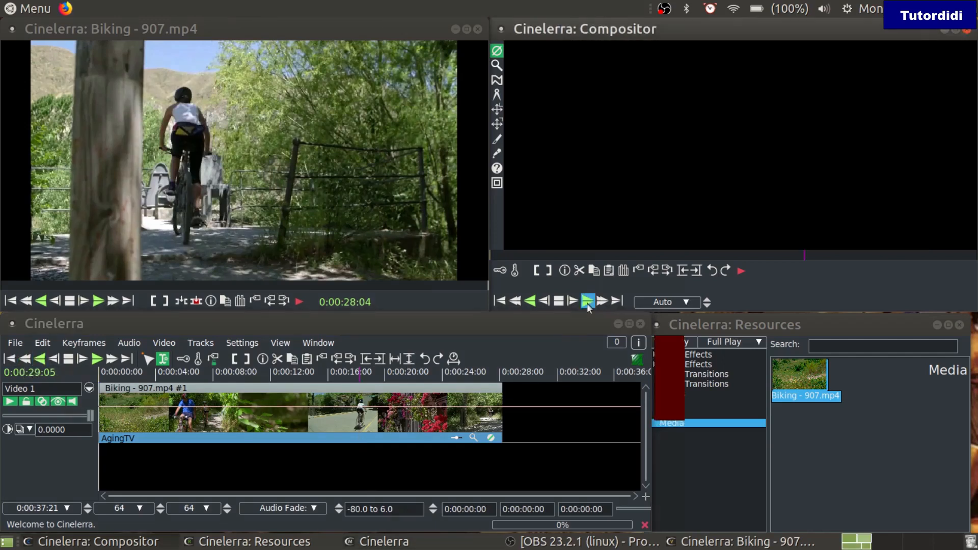
right_click(550, 135)
click(573, 145)
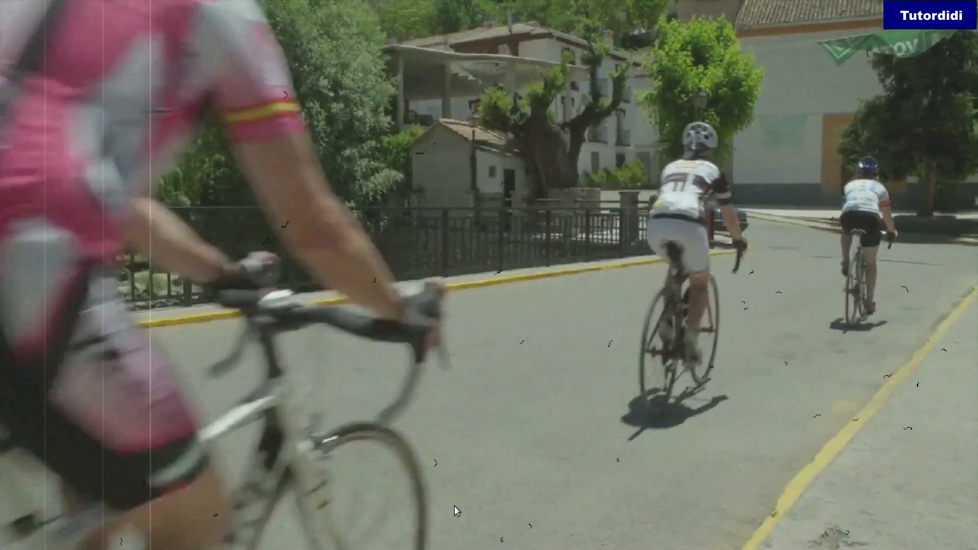
key(f)
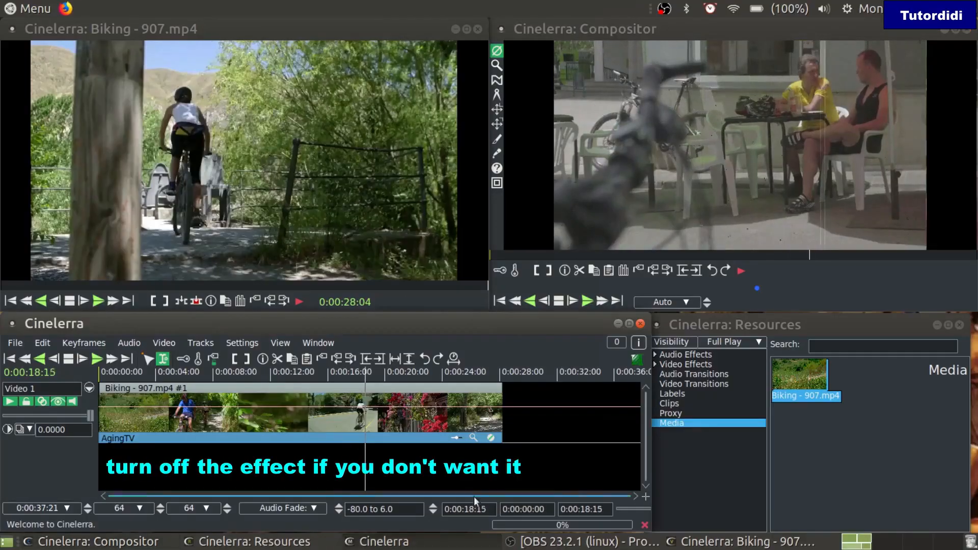
click(559, 305)
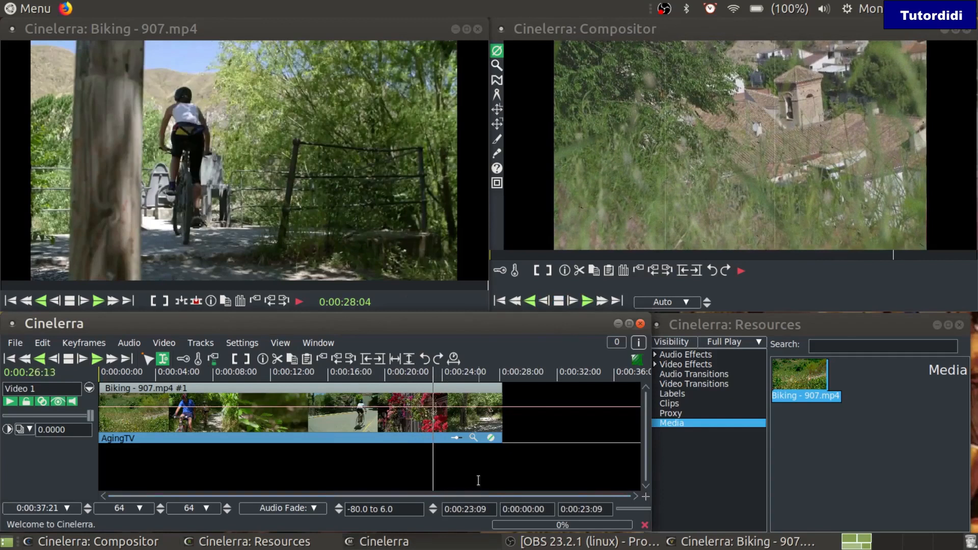
click(489, 441)
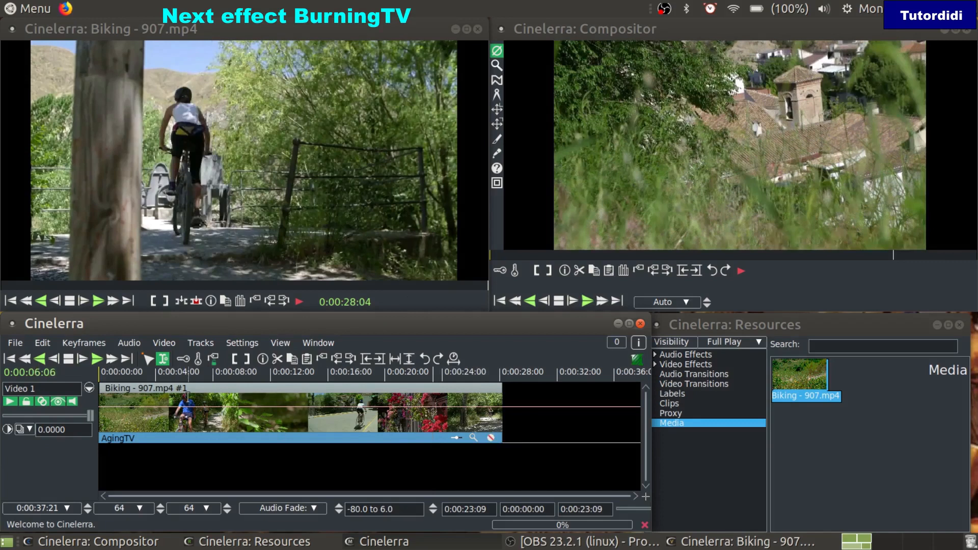
Filter plugins with 'bu' and attach BurningTV to Video 1 beneath AgingTV
right_click(188, 399)
click(219, 405)
click(117, 303)
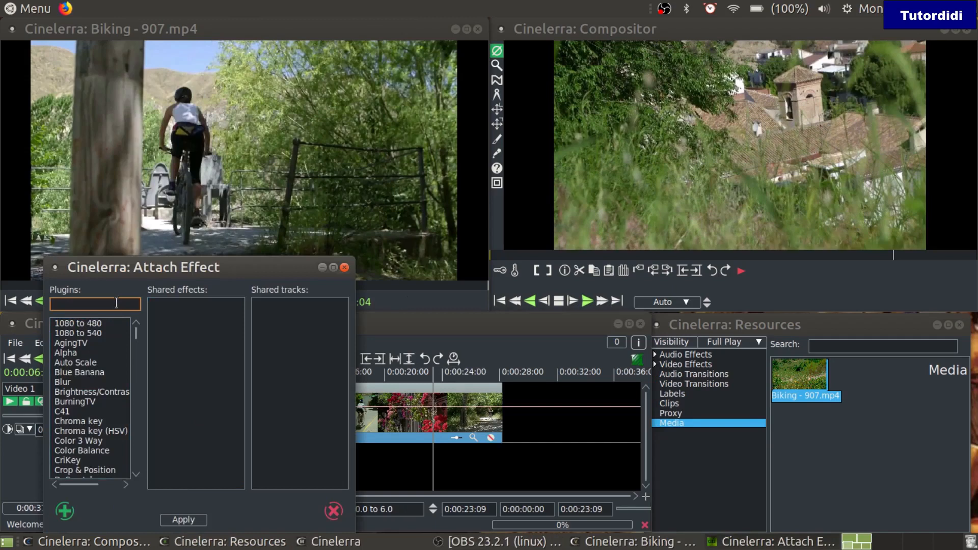
text(bu)
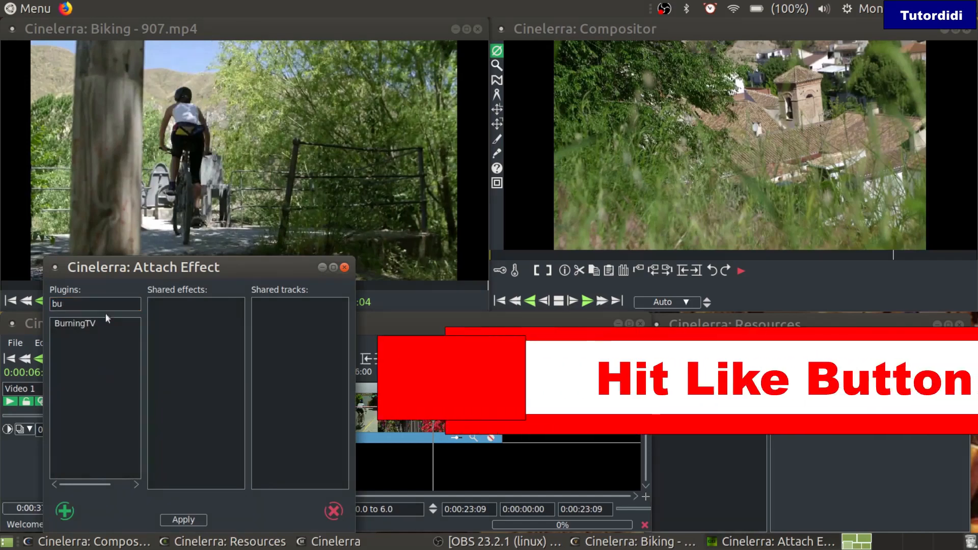
click(89, 324)
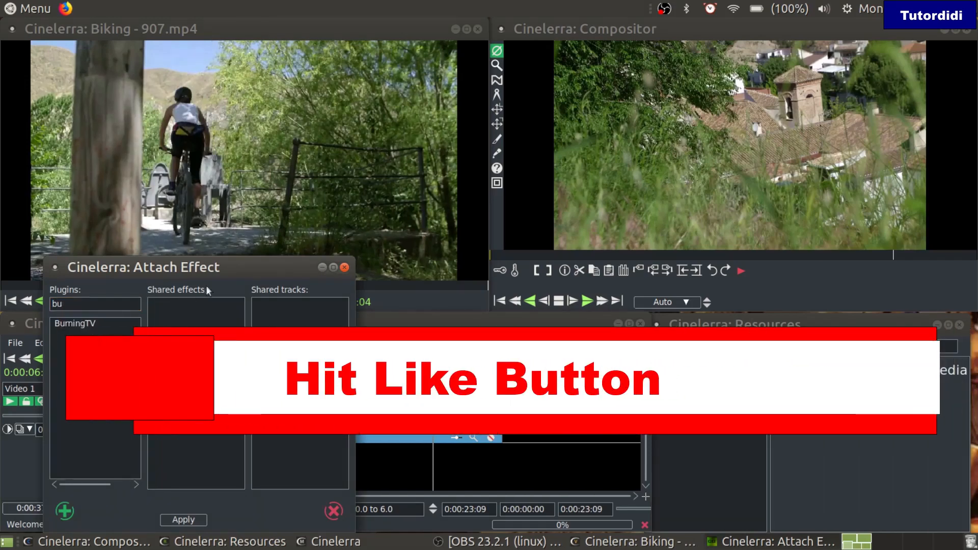
drag(241, 273, 309, 232)
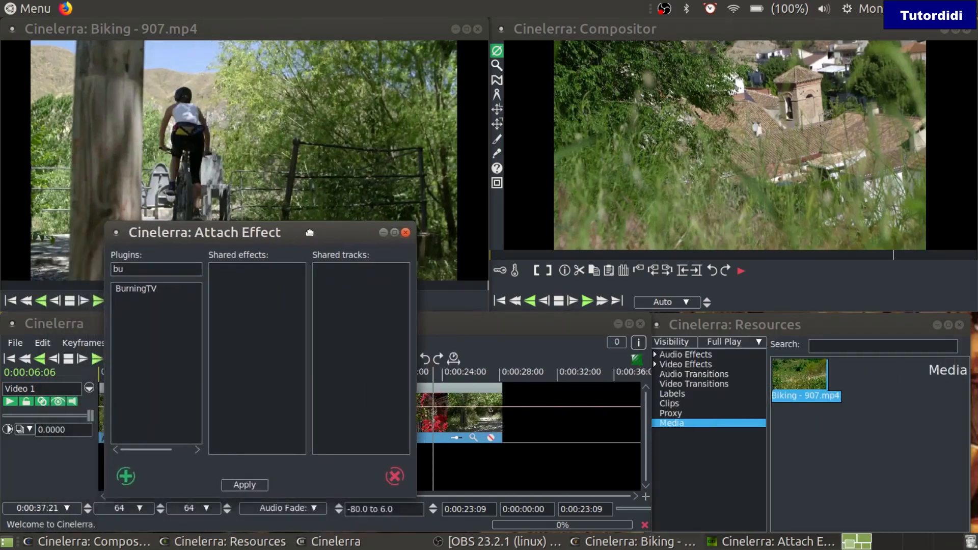
click(132, 287)
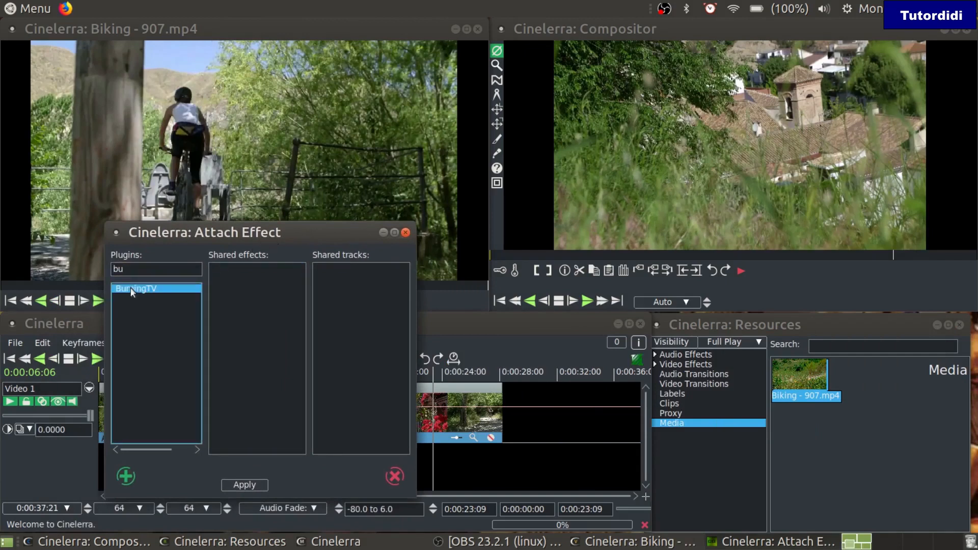
click(126, 476)
Play the BurningTV clip from near its start in fullscreen
click(150, 473)
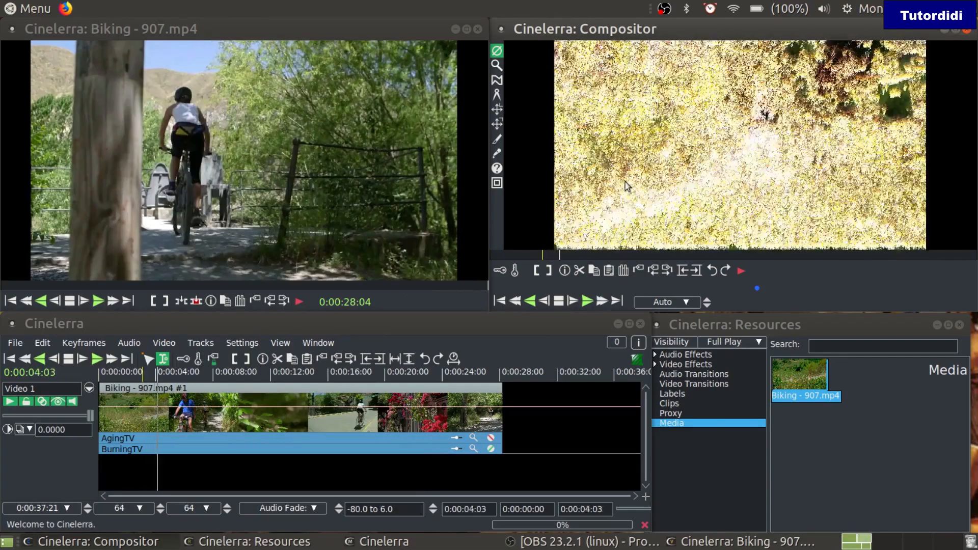
right_click(624, 188)
click(647, 197)
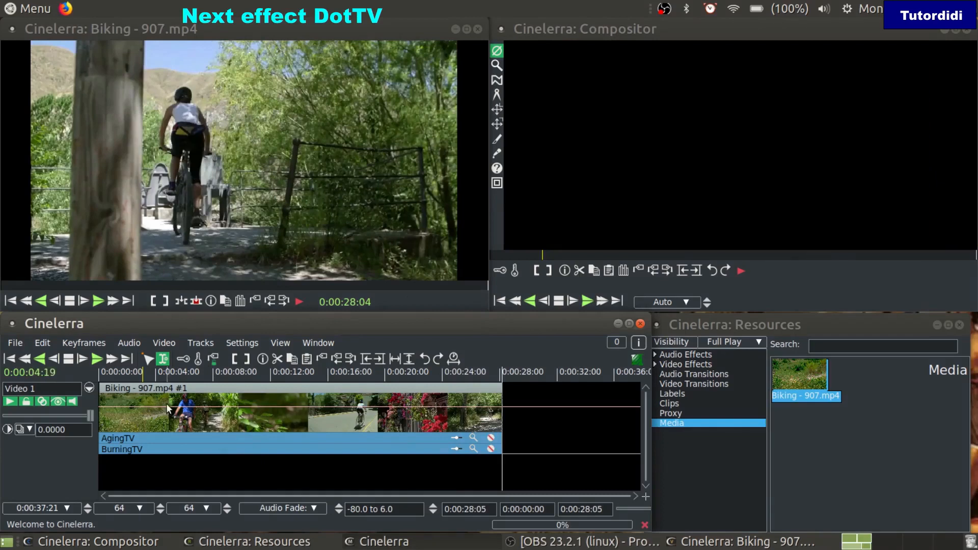
Filter plugins with 'do' and attach DotTV beneath AgingTV and BurningTV
right_click(179, 396)
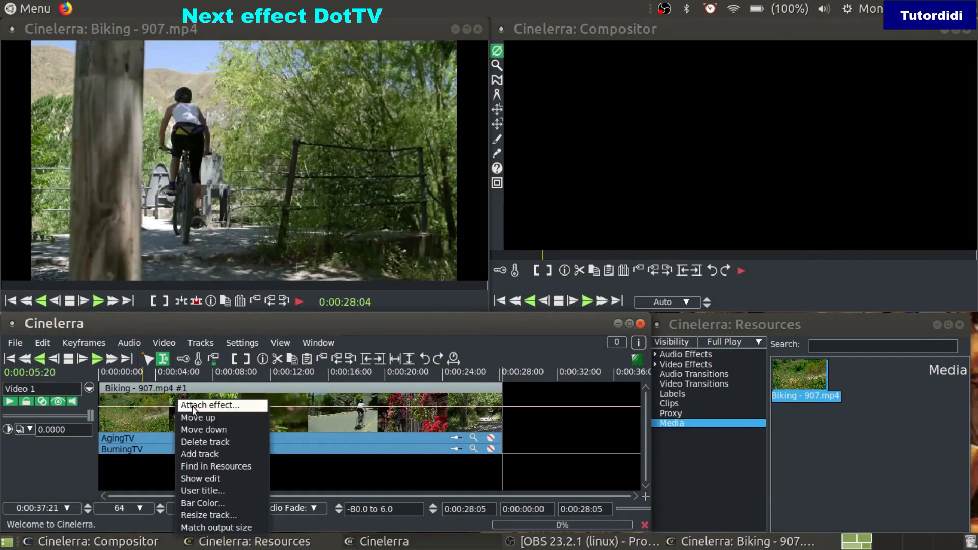
click(196, 406)
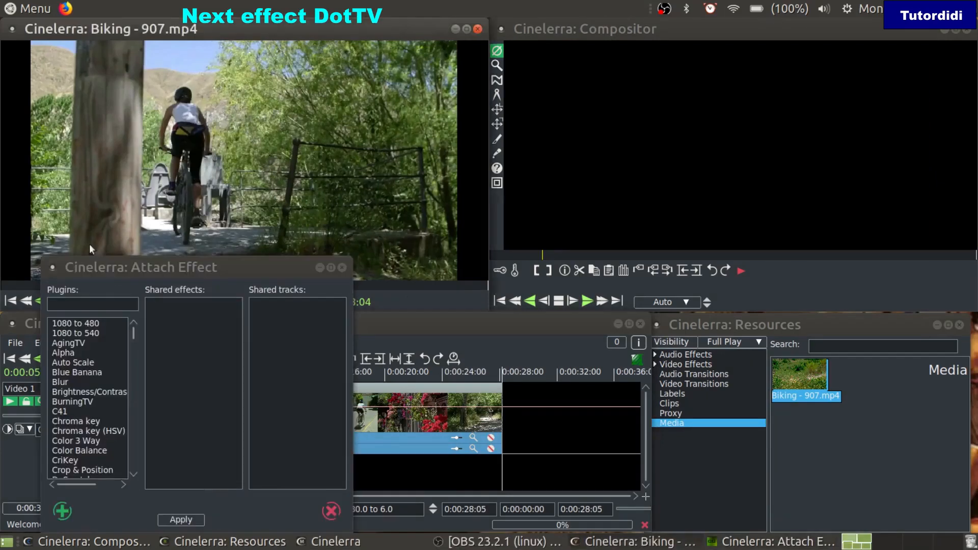
click(100, 300)
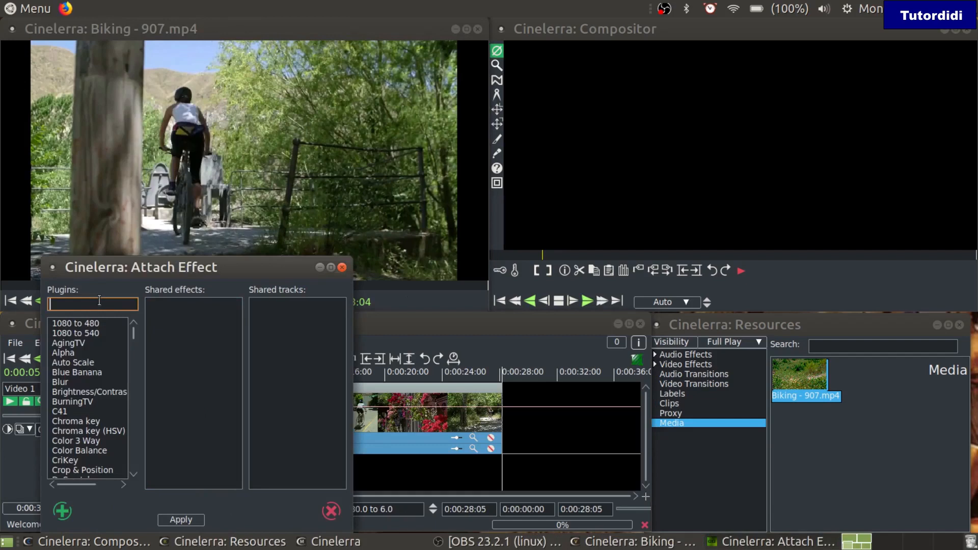
text(do)
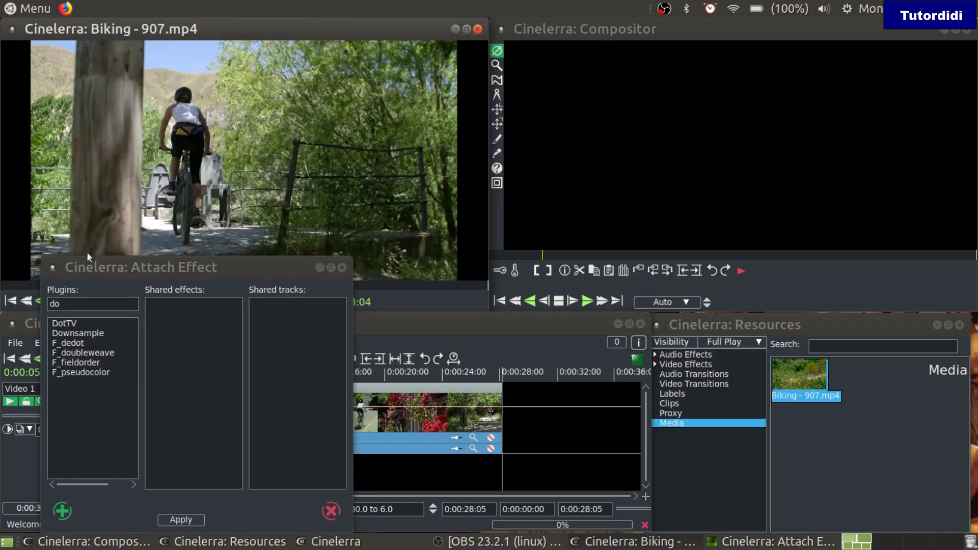
click(74, 322)
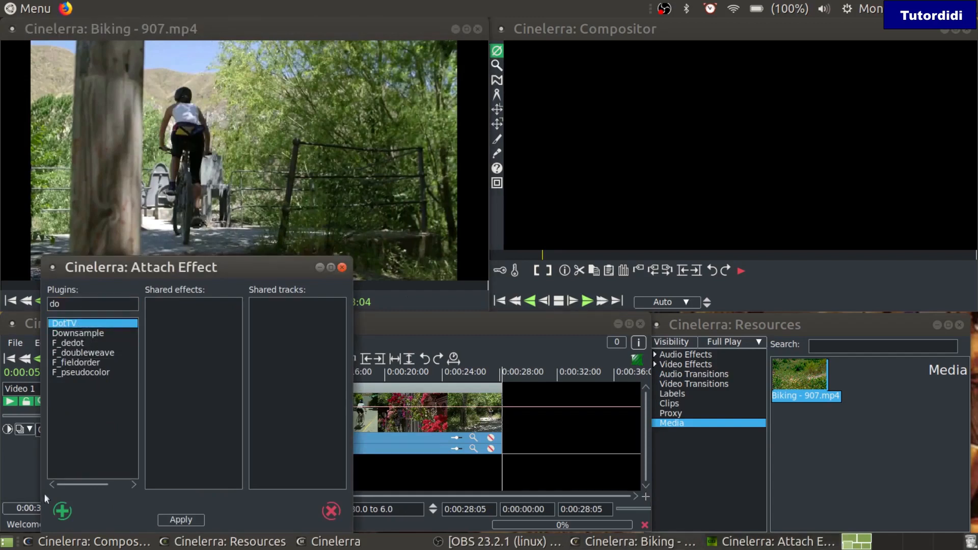
click(62, 511)
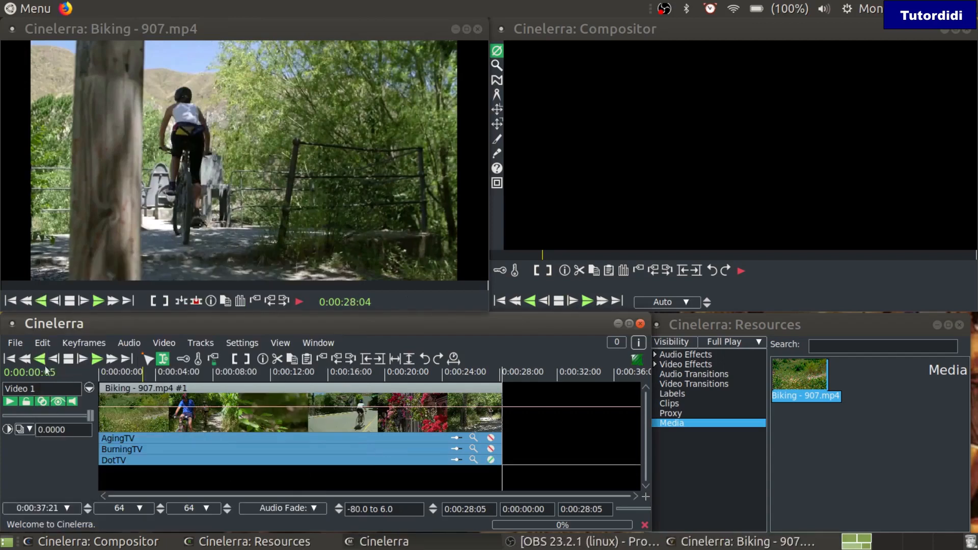
Play the DotTV clip from the timeline start in fullscreen, then stop playback
click(23, 360)
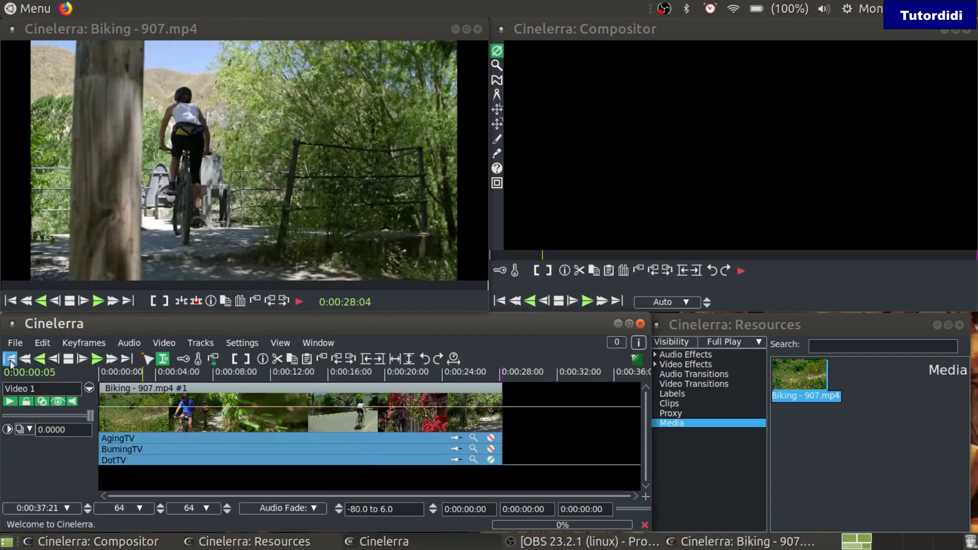
click(60, 263)
click(613, 119)
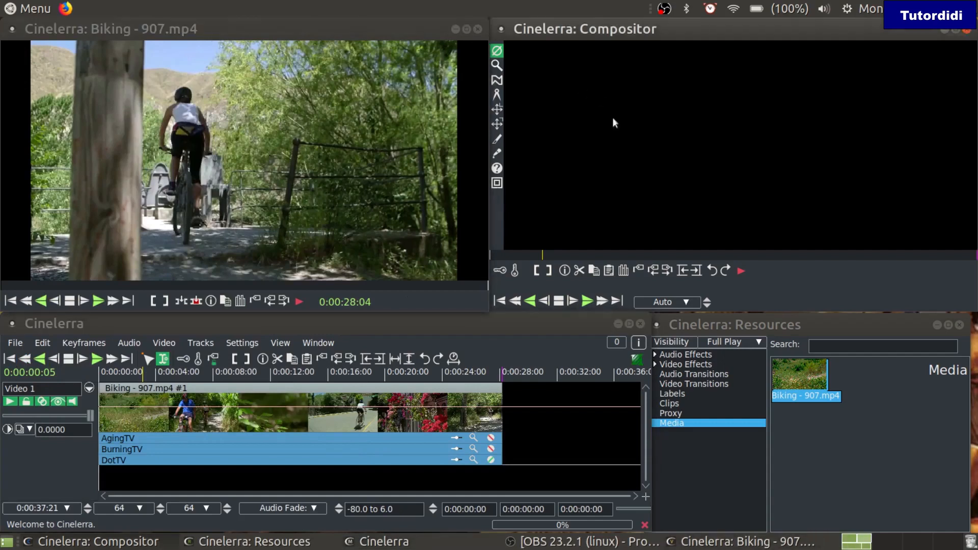
click(601, 302)
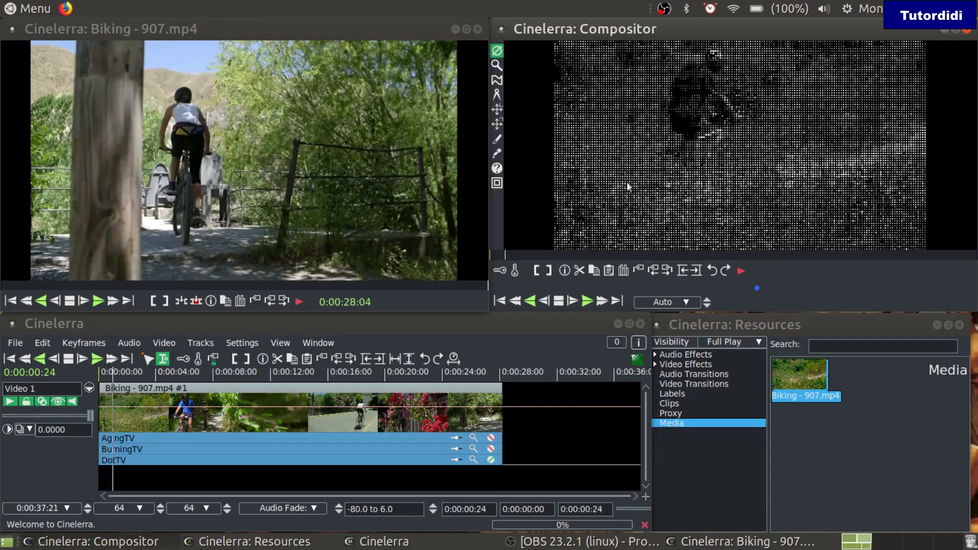
right_click(628, 190)
click(644, 196)
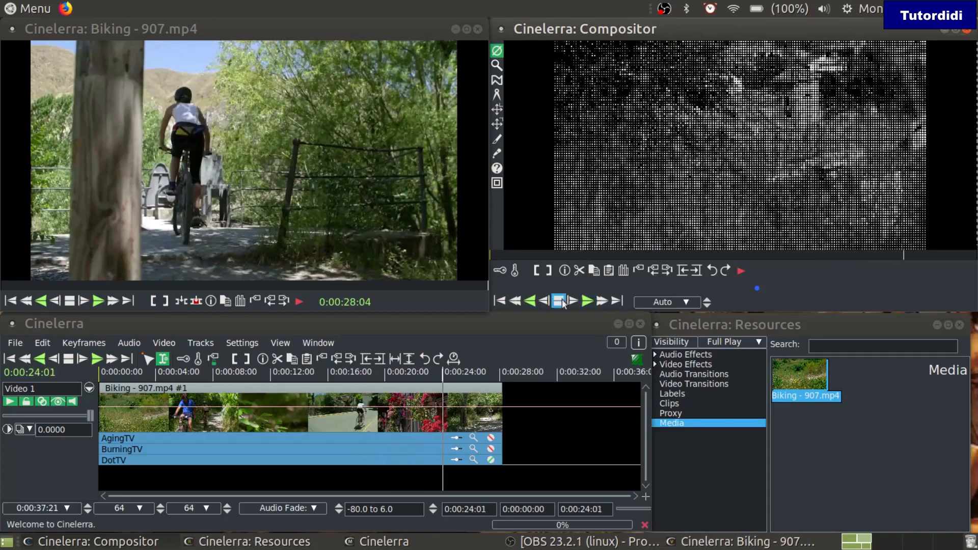
click(560, 302)
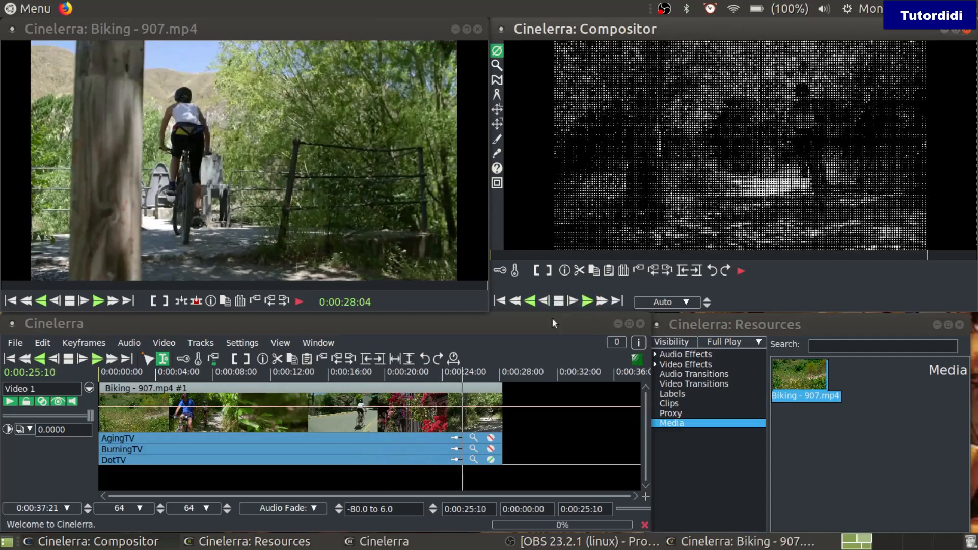
Switch DotTV off and return the playhead near the clip's start
click(490, 460)
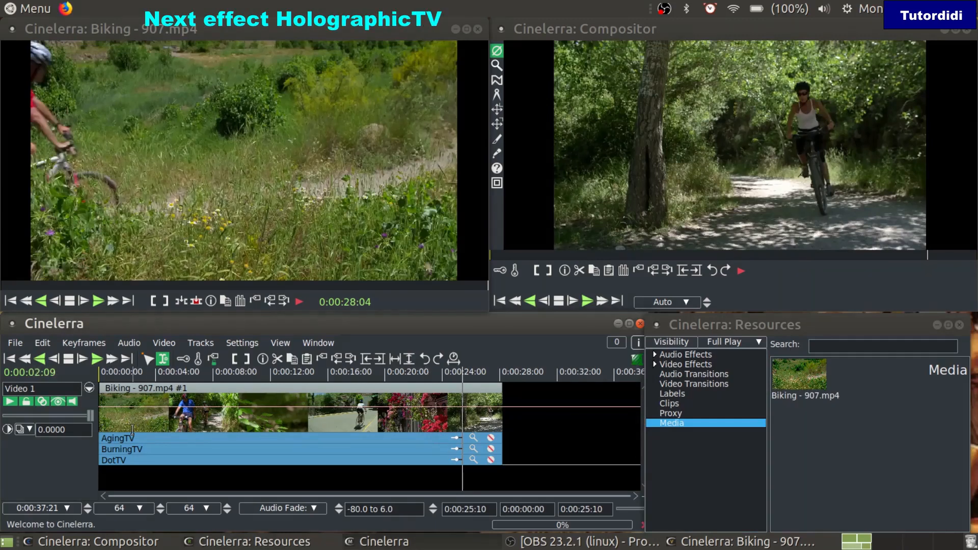
click(10, 358)
click(148, 418)
Filter plugins with 'holo' and attach HolographicTV beneath DotTV on Video 1
right_click(154, 409)
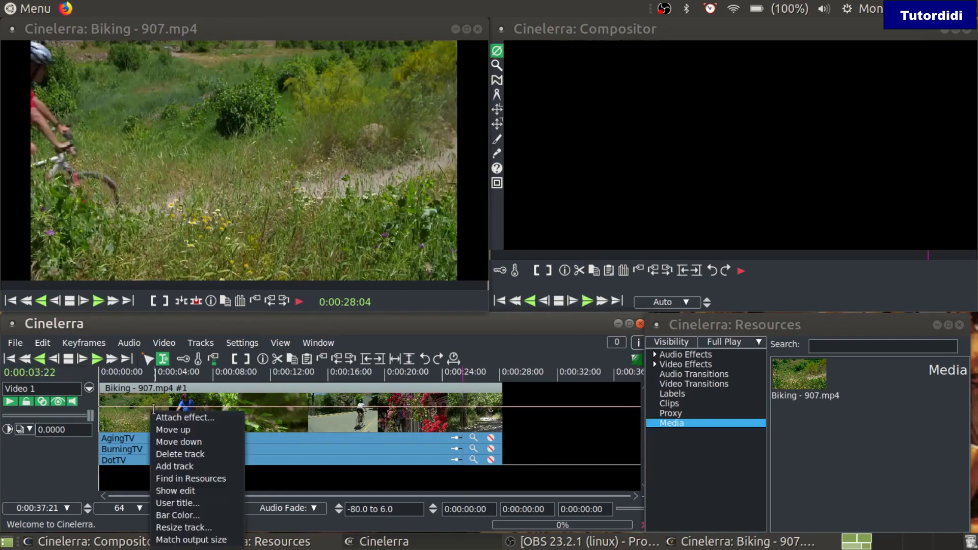
click(186, 418)
click(123, 307)
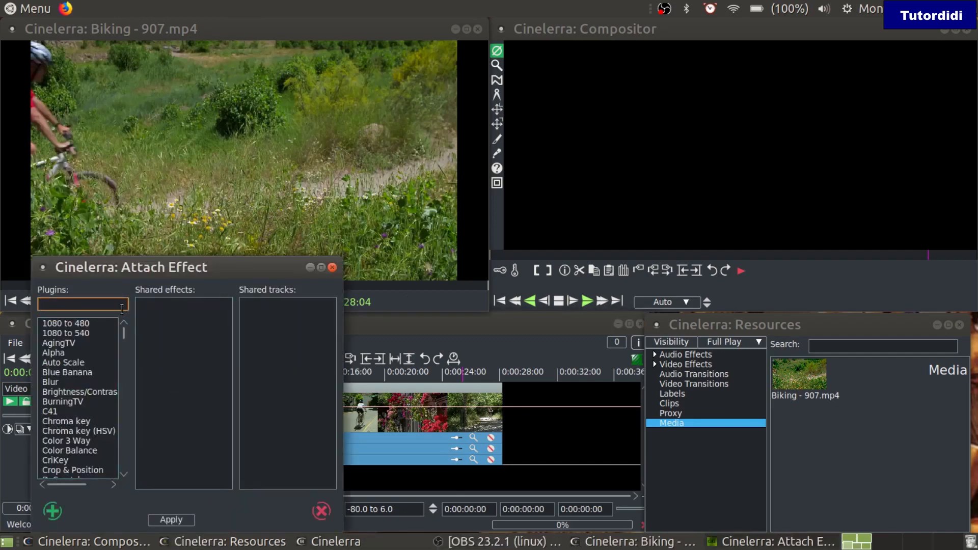
text(holo)
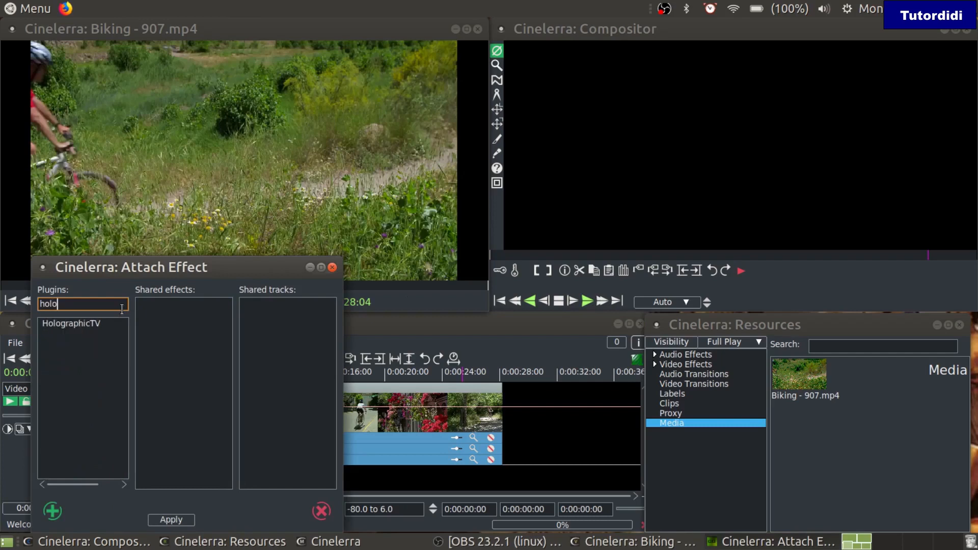
click(105, 325)
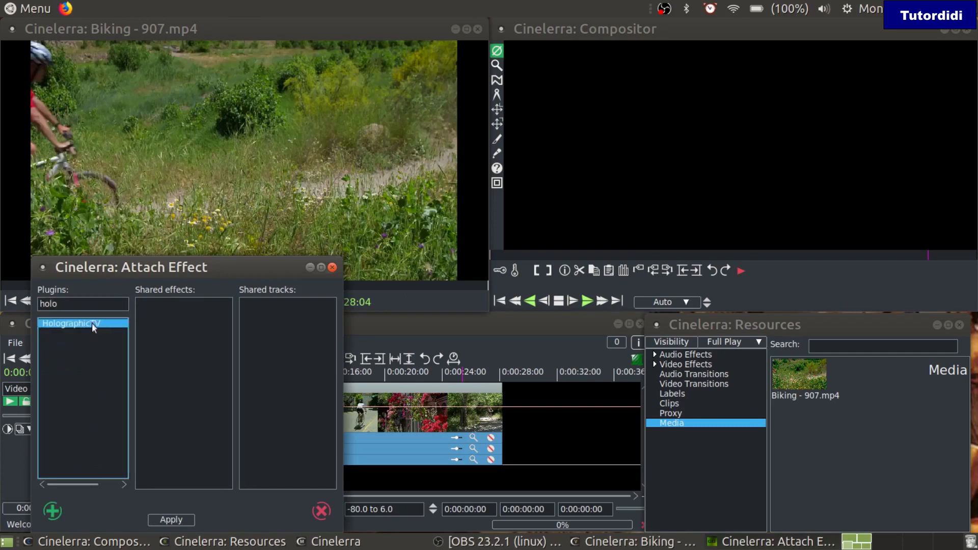
click(55, 511)
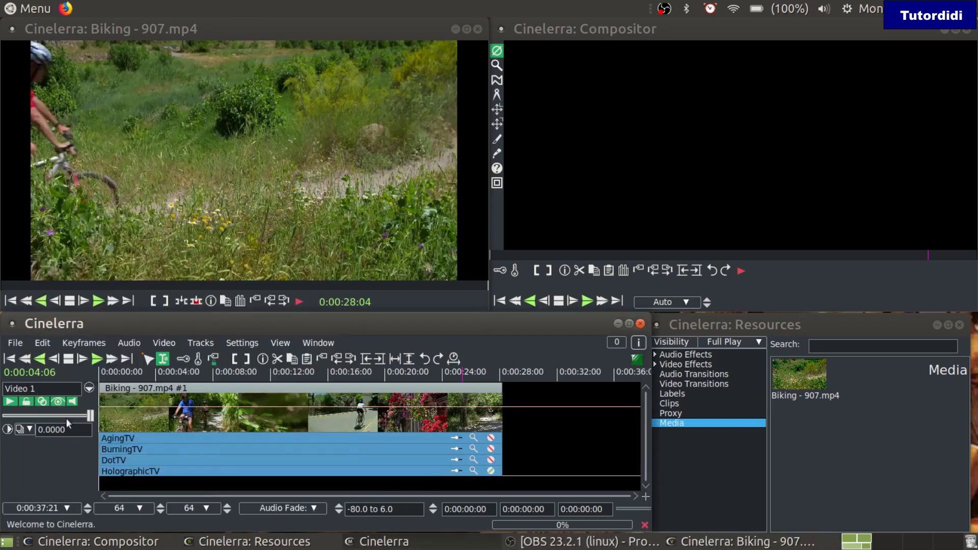
Play from near the clip start in fullscreen, showing HolographicTV's scan bands
click(106, 396)
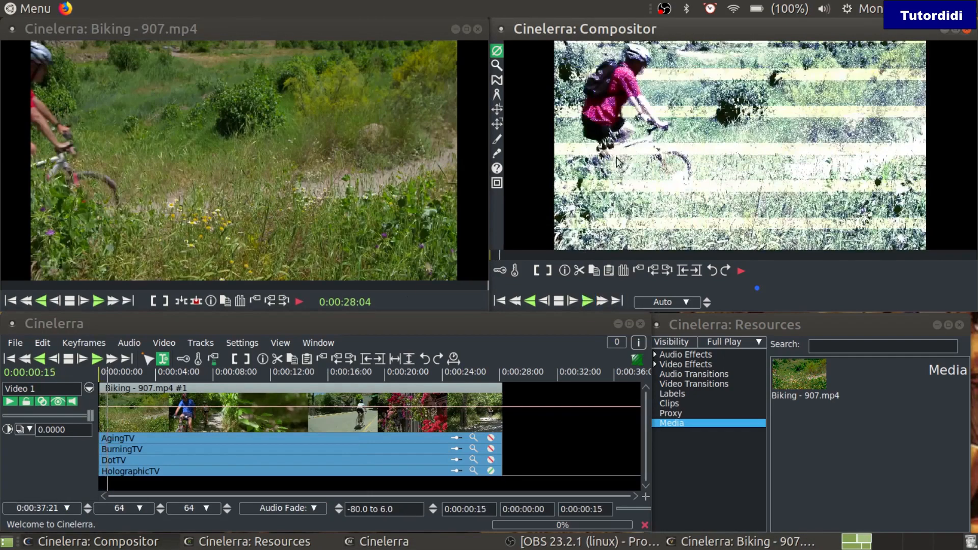
click(630, 174)
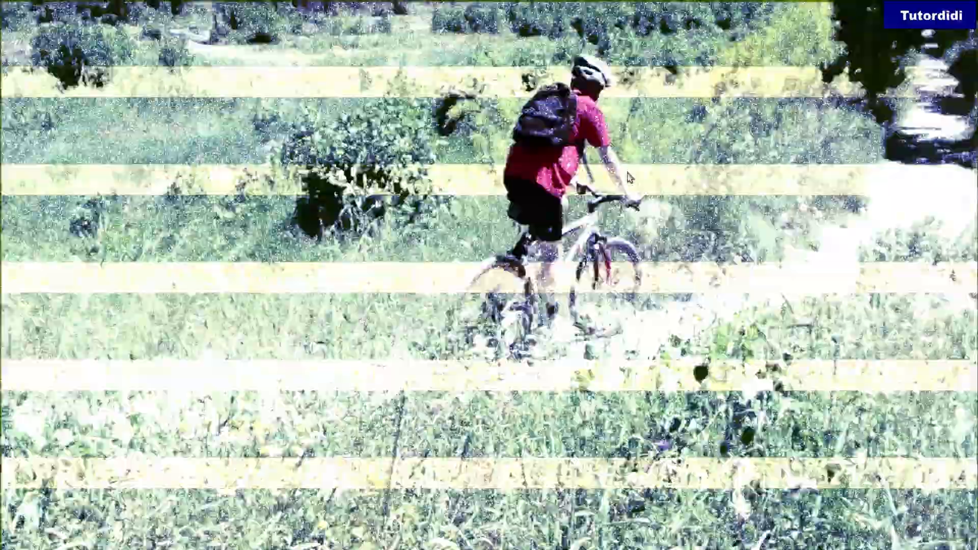